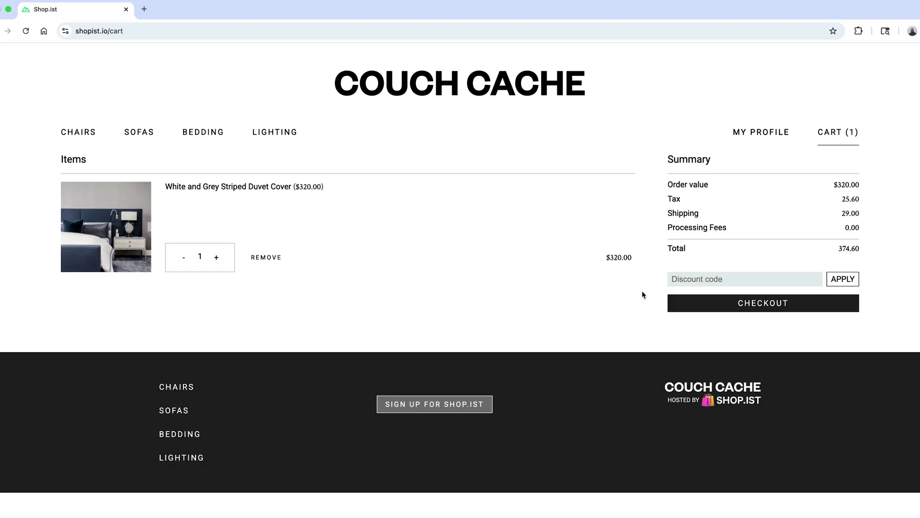
Apply discount code 100OFF to the duvet cover cart and attempt checkout.
click(702, 278)
text(100OFF)
click(840, 286)
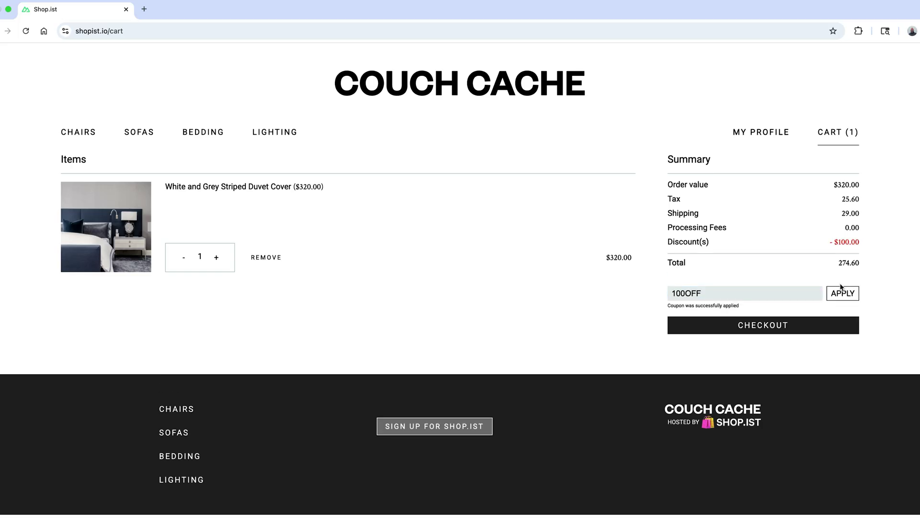
click(781, 333)
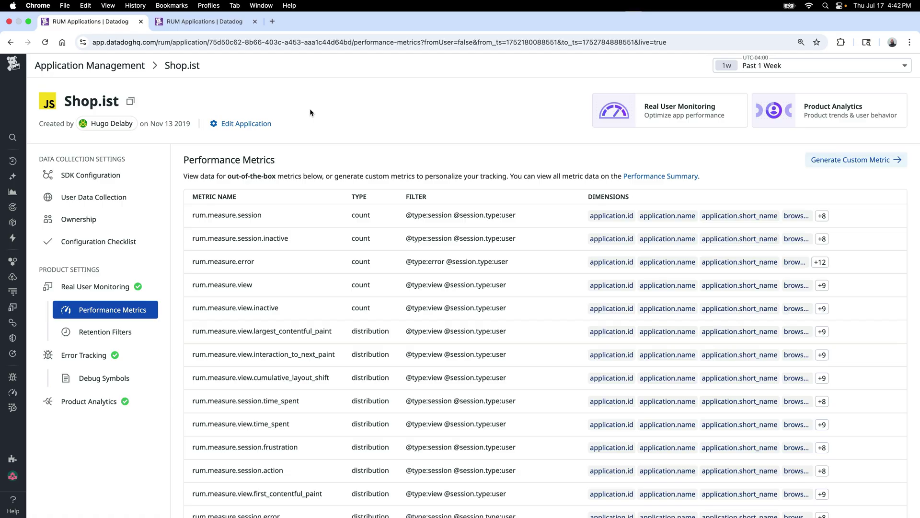
scroll(310, 109, down, 3)
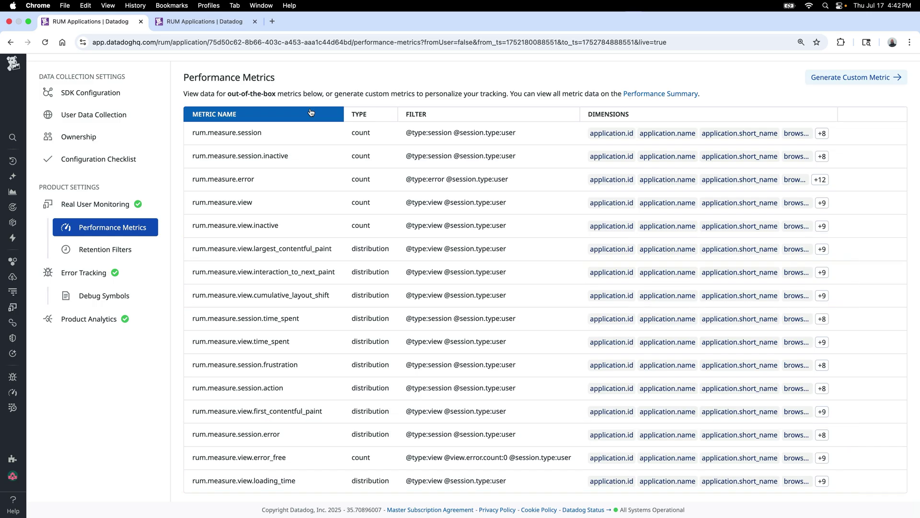
Switch to the Shop.ist Retention Filters tab with Ctrl+Tab.
key(ctrl+Tab)
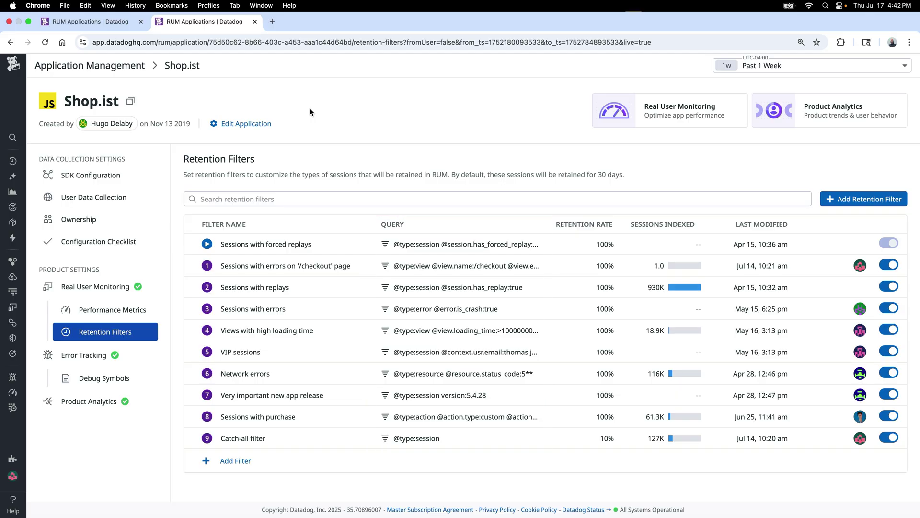
View the 'Sessions with errors on /checkout page' filter, cancel, then add a new retention filter.
click(303, 263)
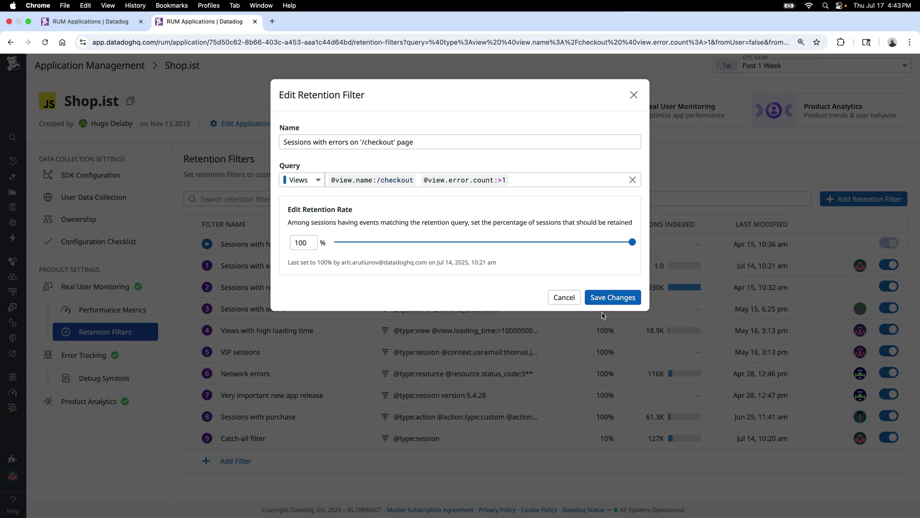
click(556, 298)
click(839, 201)
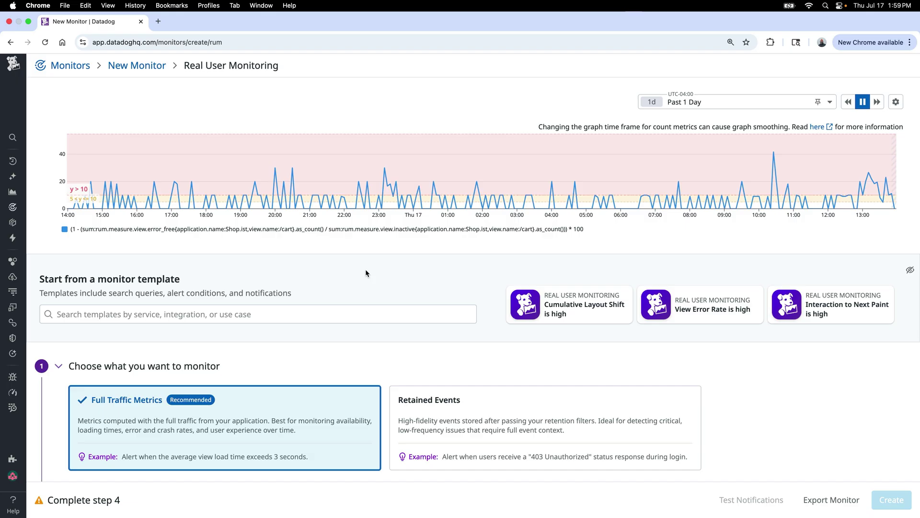
scroll(366, 269, down, 5)
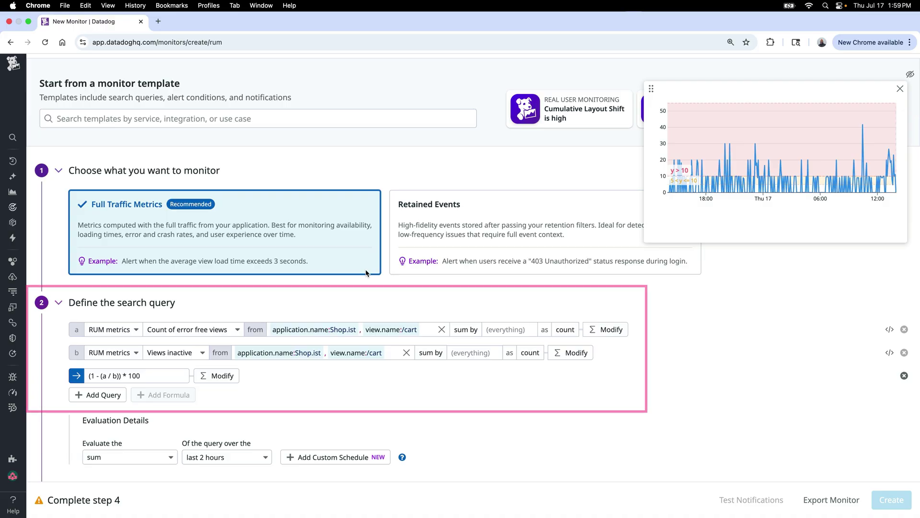
scroll(365, 272, down, 5)
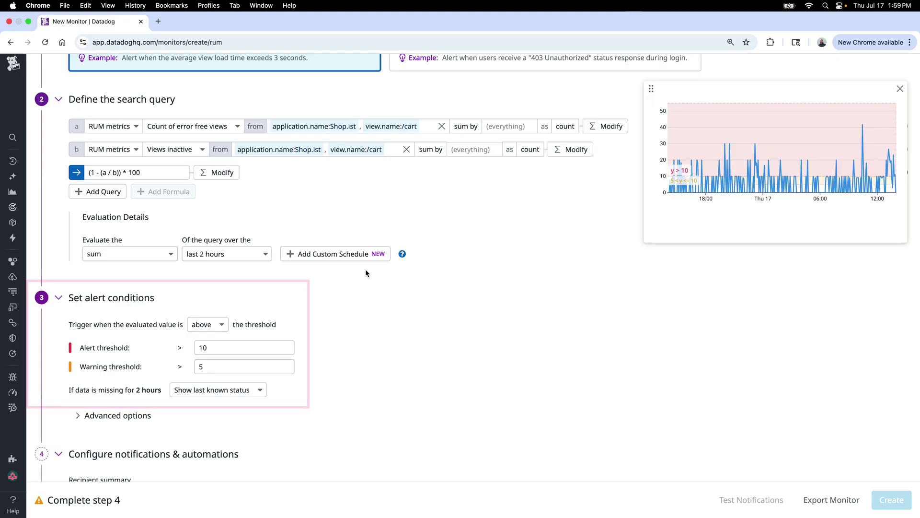
scroll(365, 273, up, 10)
scroll(365, 273, up, 5)
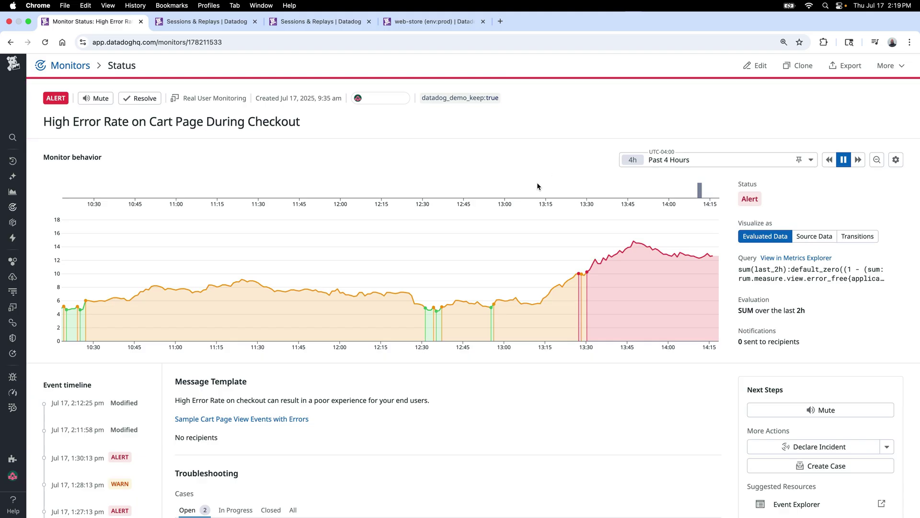
click(301, 419)
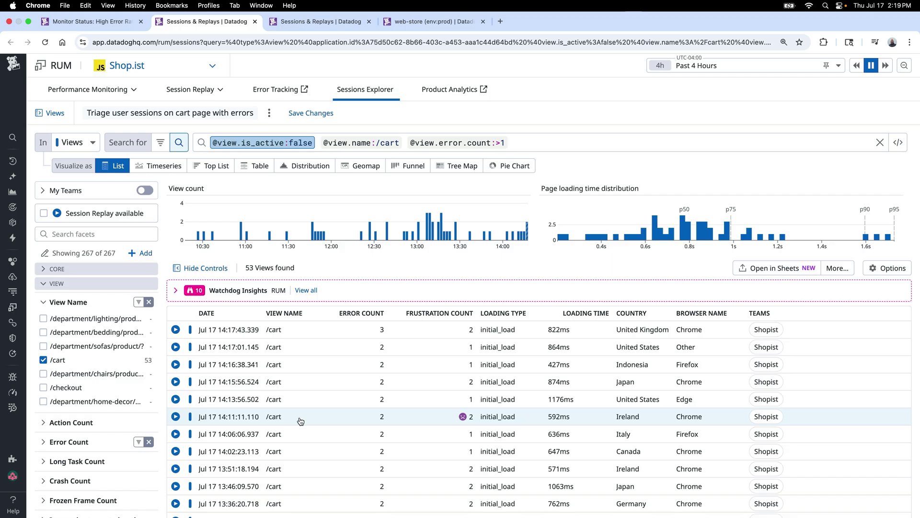
Open an erroring /cart page view from the sample cart-page error events.
click(312, 332)
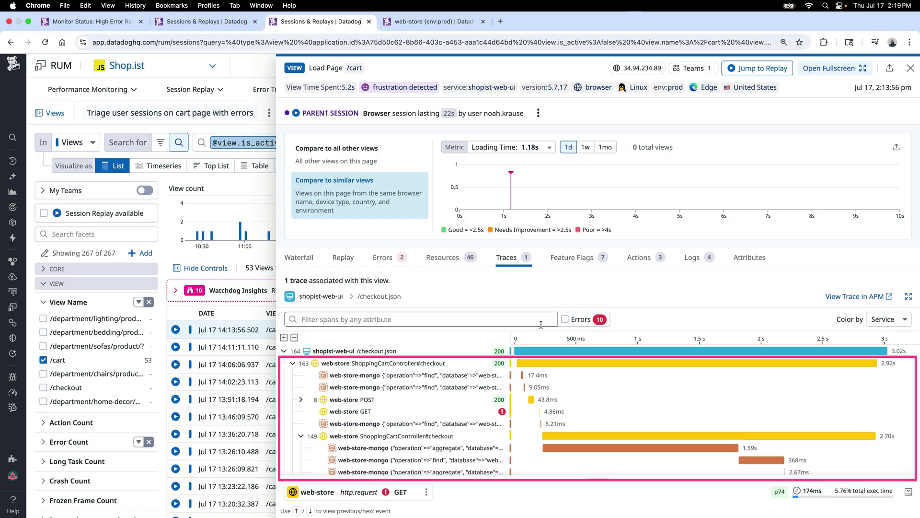
Show only error spans and open the failing web-store span's service page in APM.
click(565, 319)
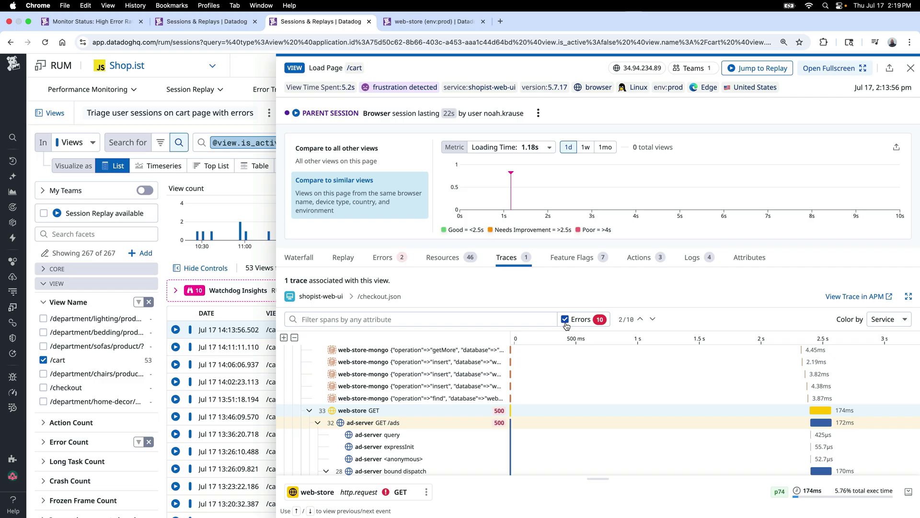
mouse_move(357, 410)
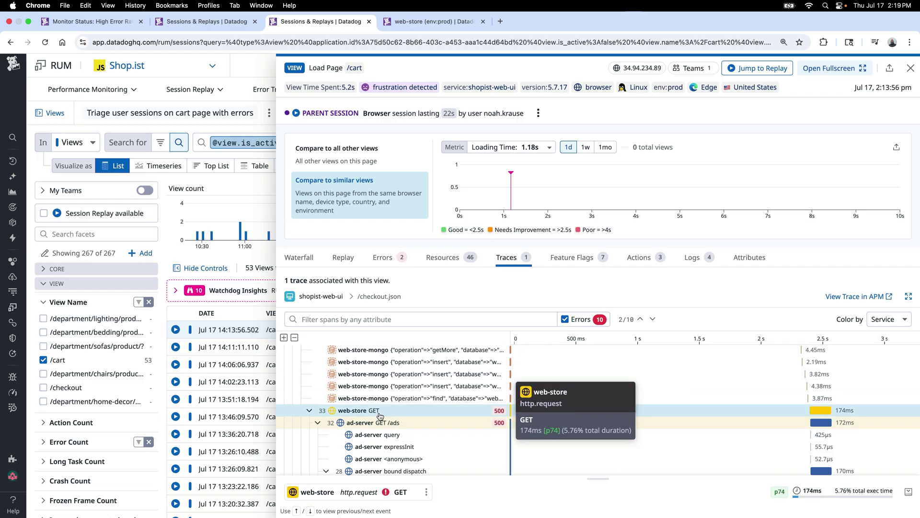
click(379, 415)
click(426, 491)
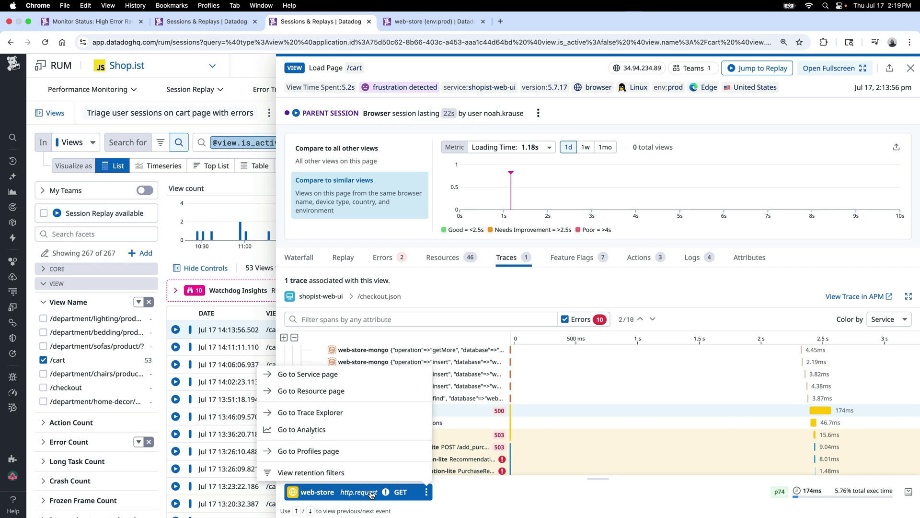
click(375, 375)
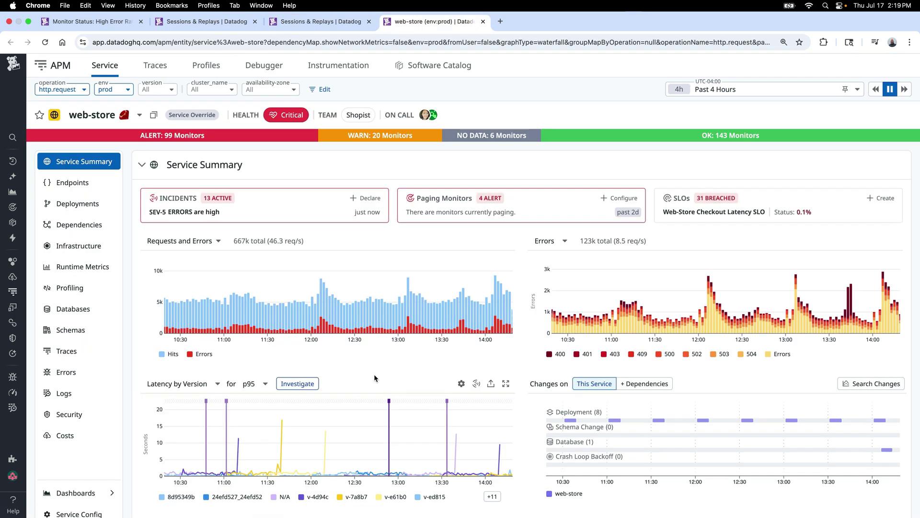